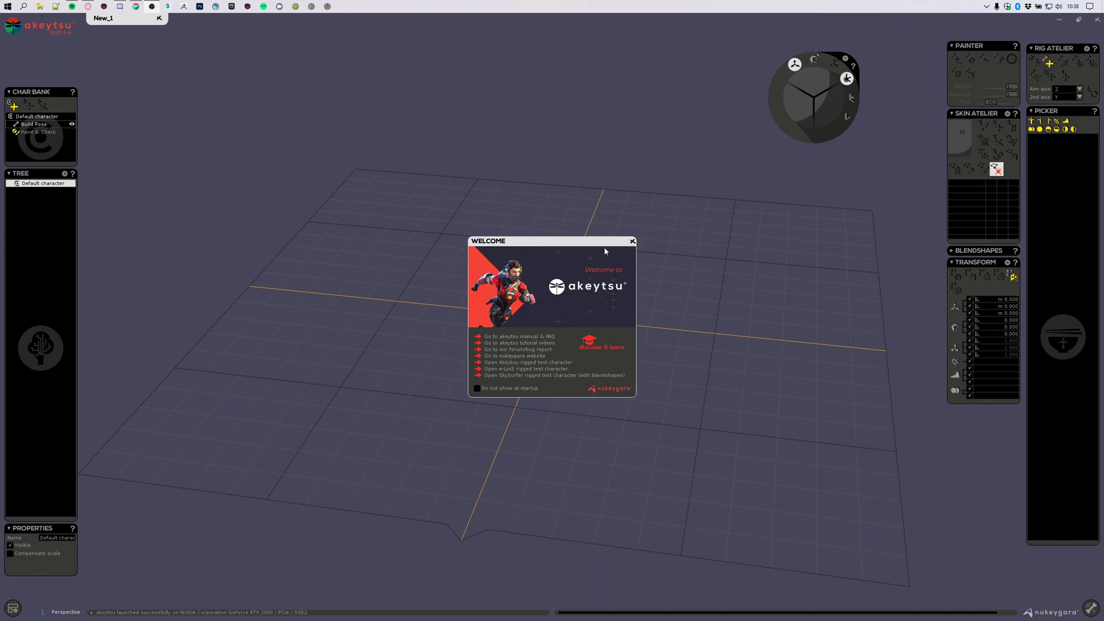
# - Open the e-LysE rigged test character from the welcome window and dismiss that window
pyautogui.click(541, 371)
pyautogui.click(632, 242)
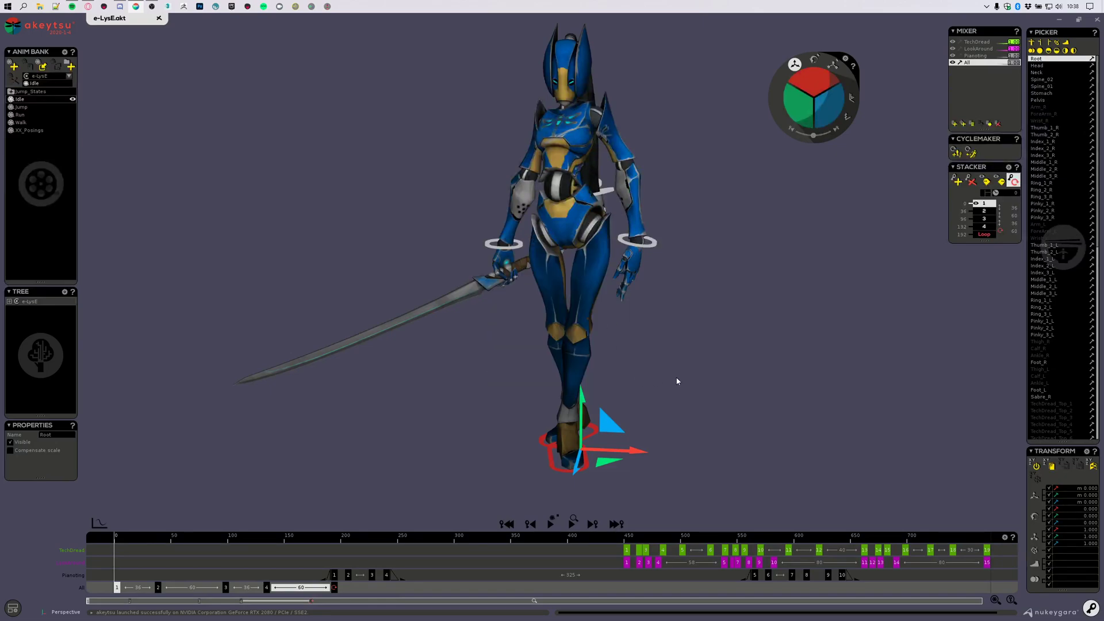
pyautogui.moveTo(767, 369); pyautogui.dragTo(710, 373, button='middle')
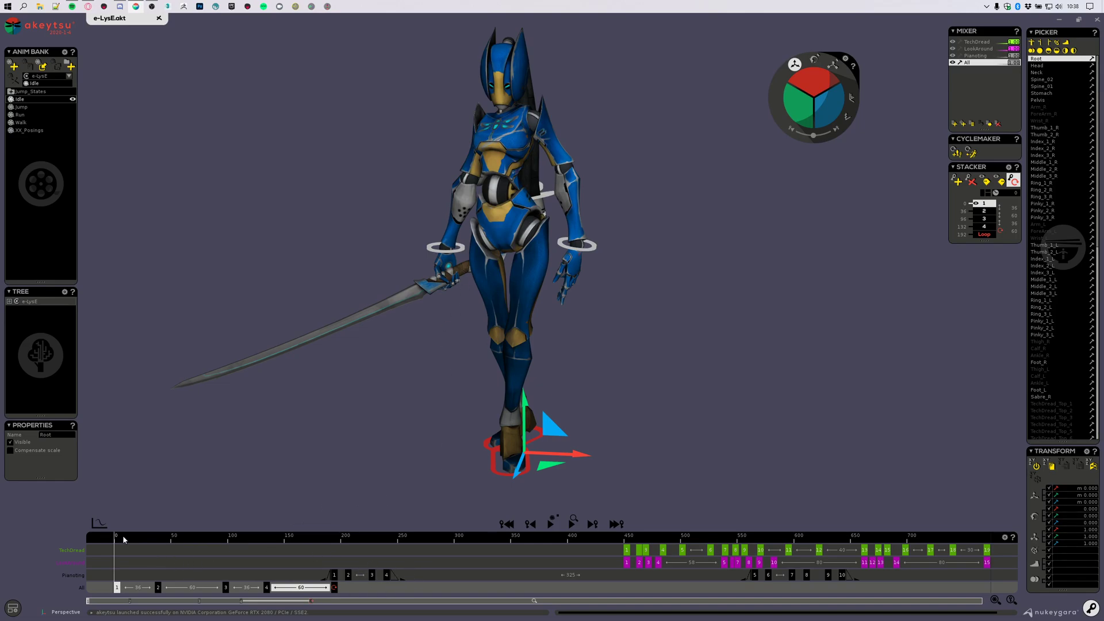
# - Select the Pianoting layer and go to its first key at frame 192, framing the character's left hand
pyautogui.click(976, 55)
pyautogui.moveTo(728, 295); pyautogui.dragTo(669, 305, button='middle')
pyautogui.scroll(3, 614, 350)
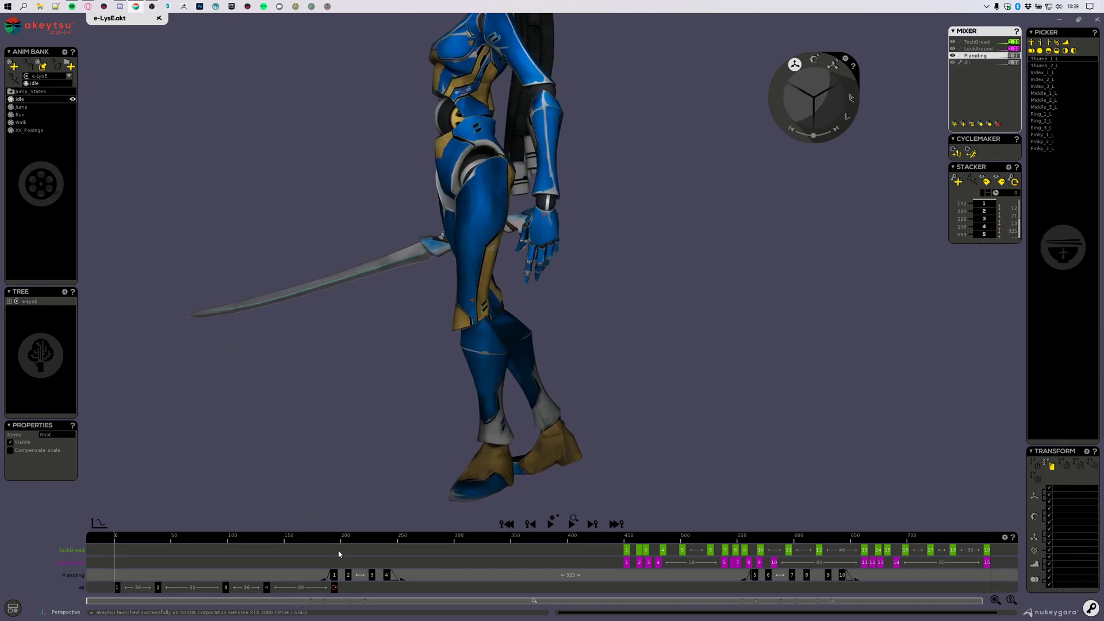
pyautogui.moveTo(334, 539); pyautogui.dragTo(333, 565)
pyautogui.scroll(5, 655, 263)
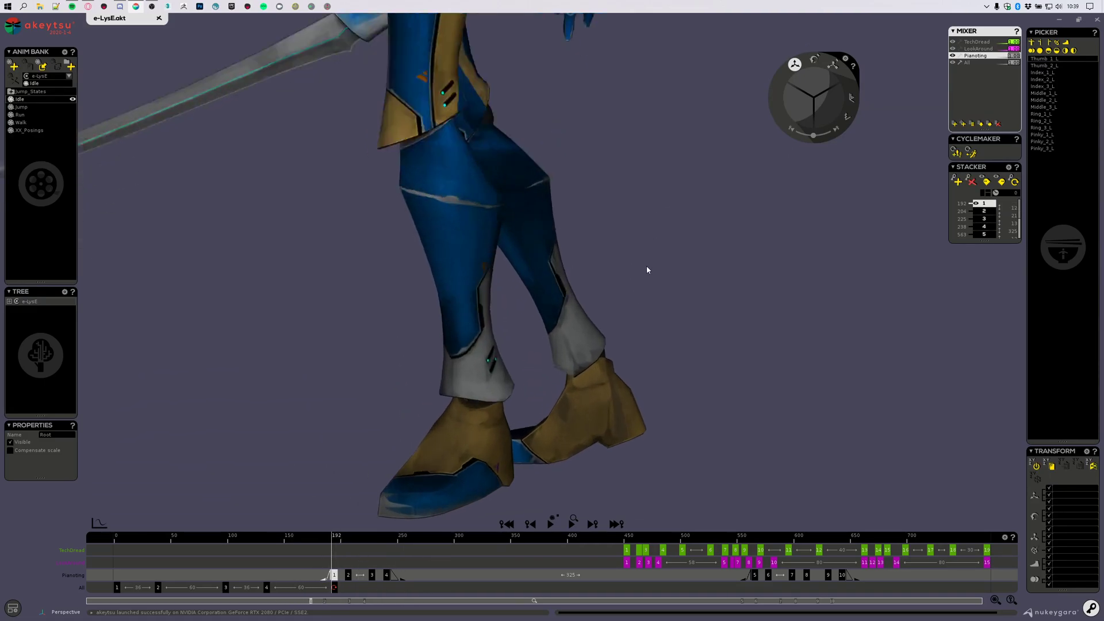
pyautogui.moveTo(649, 269); pyautogui.dragTo(650, 435, button='middle')
pyautogui.rightClick(995, 55)
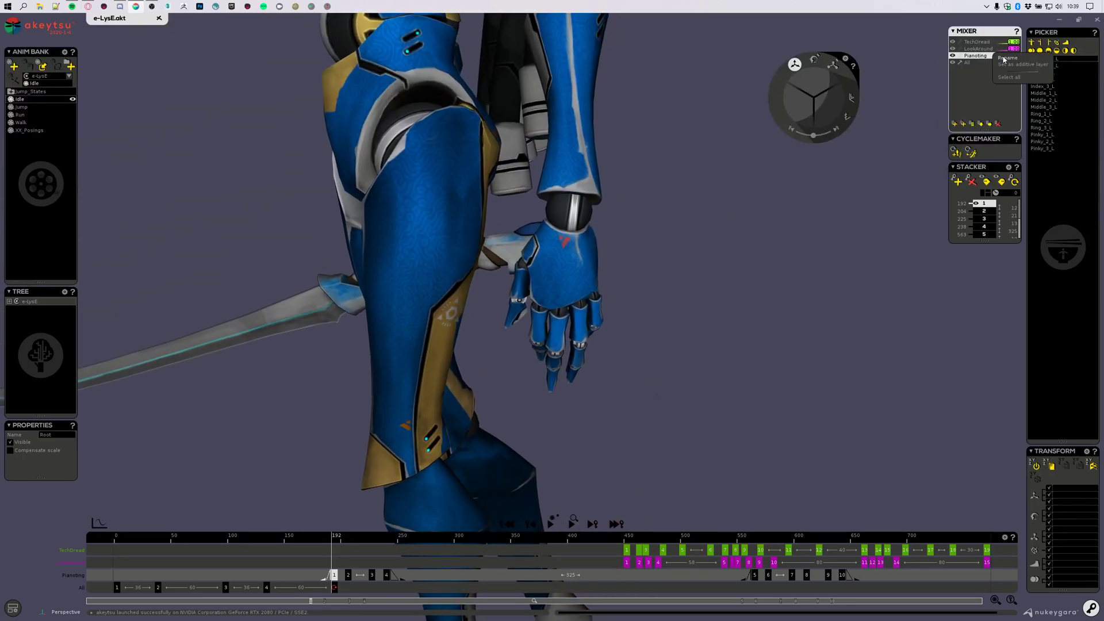
pyautogui.click(978, 79)
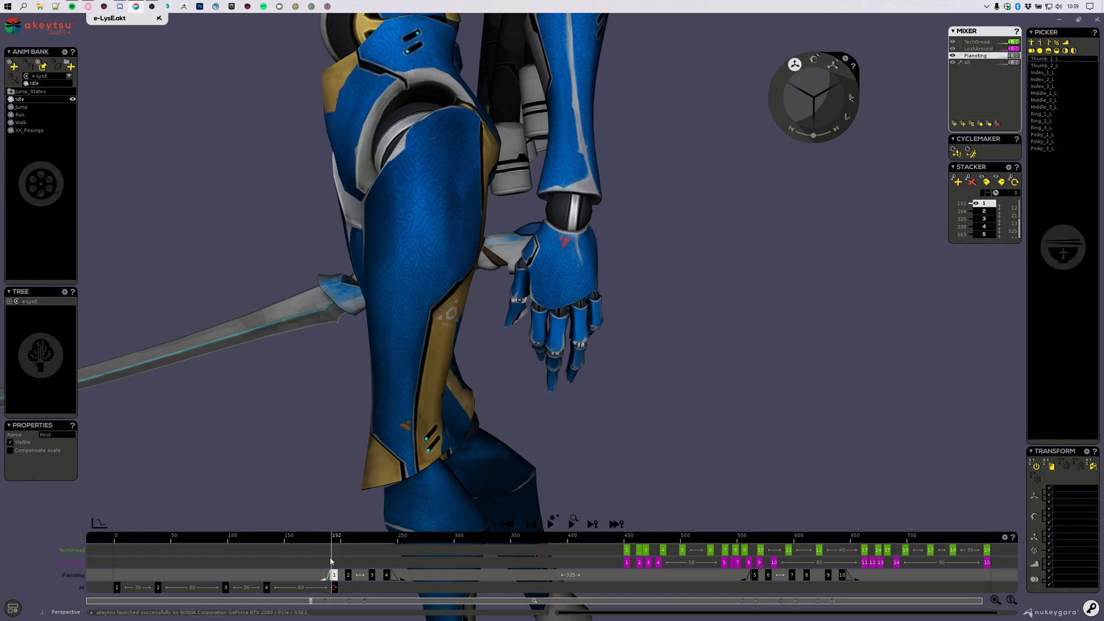
# - Remove the fade-in from the first key of the Pianoting layer
pyautogui.moveTo(324, 577)
pyautogui.mouseDown()
pyautogui.moveTo(206, 580)
pyautogui.moveTo(325, 586)
pyautogui.mouseUp()
pyautogui.moveTo(332, 541)
pyautogui.mouseDown()
pyautogui.moveTo(76, 549)
pyautogui.moveTo(332, 549)
pyautogui.mouseUp()
pyautogui.rightClick(334, 575)
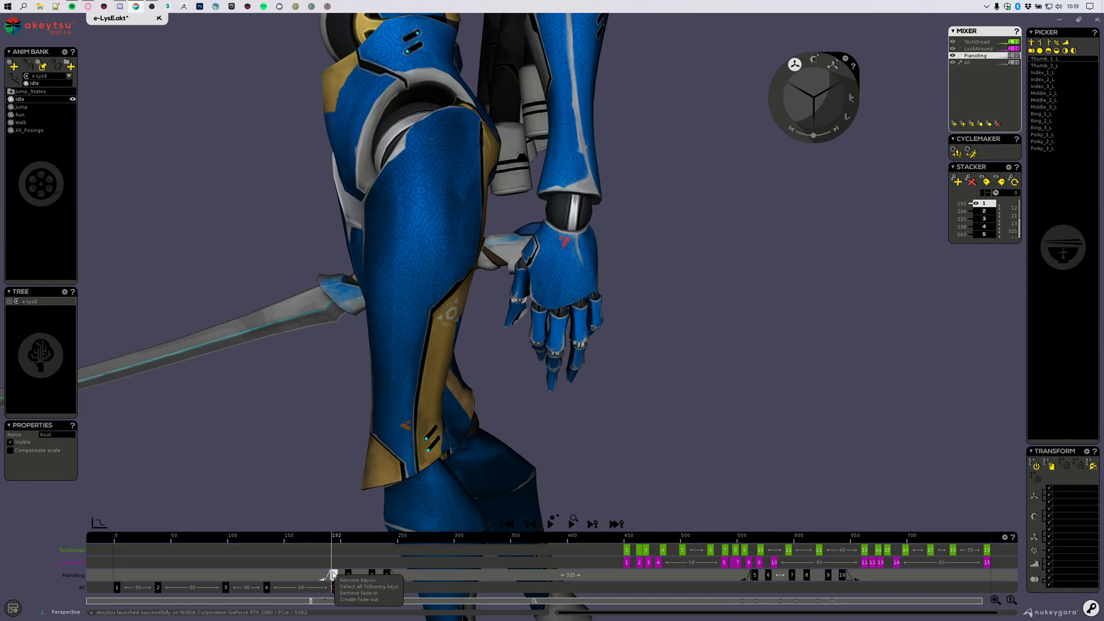
pyautogui.click(357, 593)
# - Create a new fade-in on the first Pianoting key and stretch its start back to about frame 135
pyautogui.rightClick(335, 576)
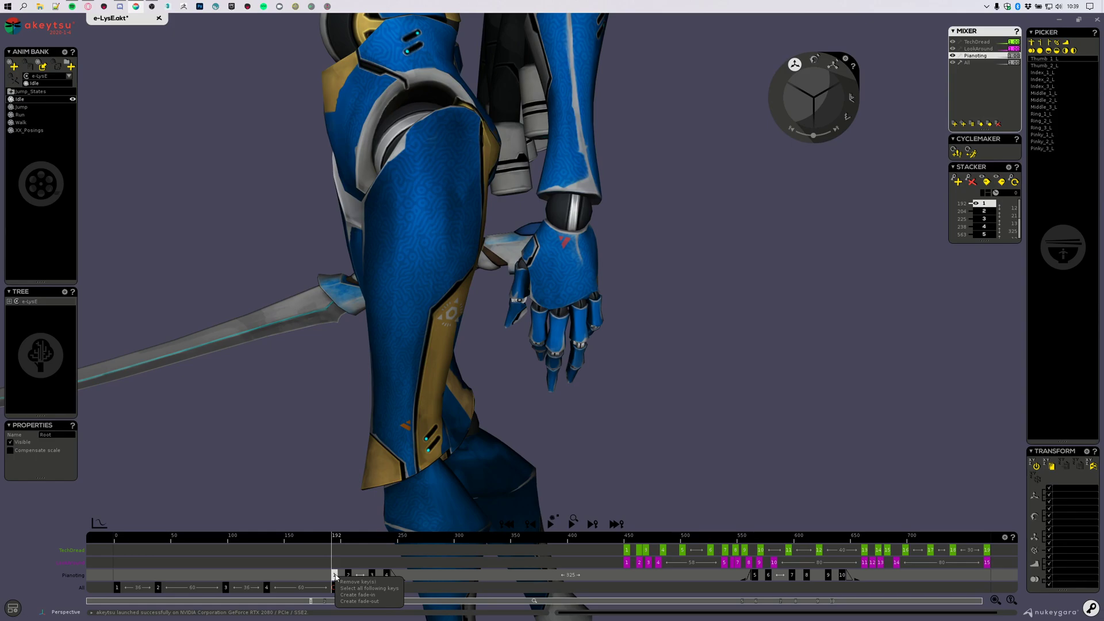
pyautogui.click(360, 596)
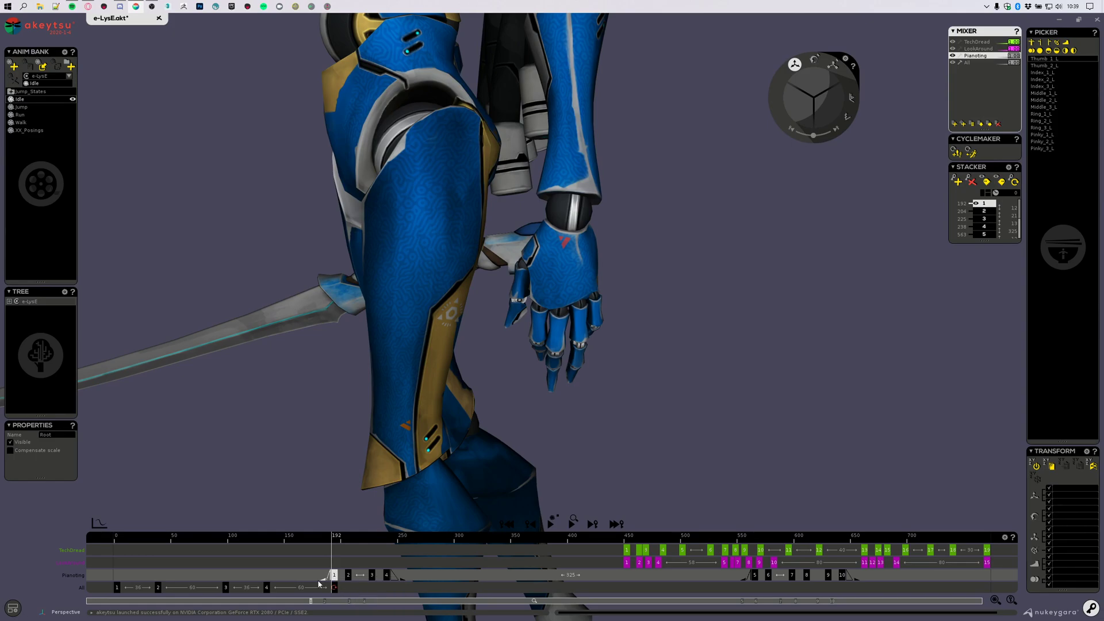
pyautogui.moveTo(325, 584); pyautogui.dragTo(270, 575)
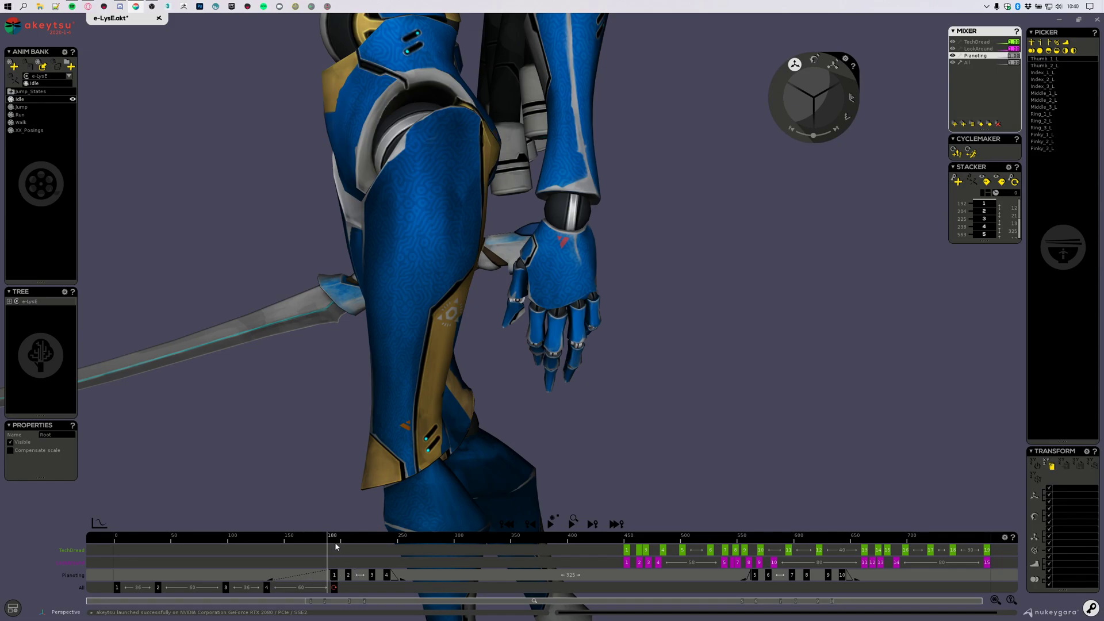
pyautogui.moveTo(334, 546)
pyautogui.mouseDown()
pyautogui.moveTo(391, 545)
pyautogui.moveTo(331, 554)
pyautogui.mouseUp()
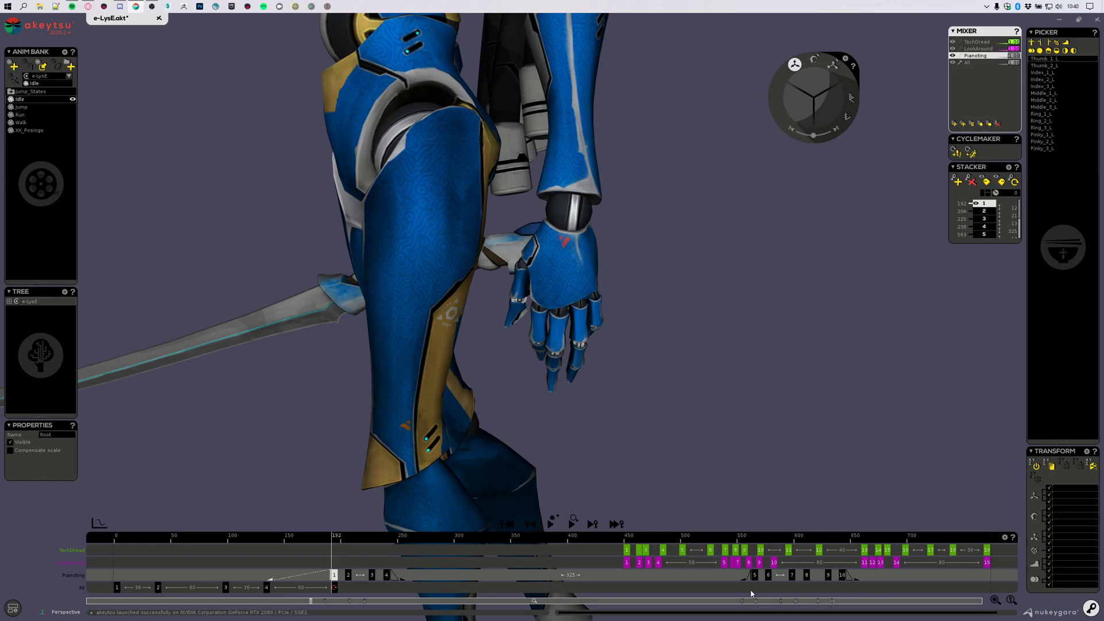
# - Create a fade-out on the first Pianoting key and move that key back to frame 159
pyautogui.click(386, 576)
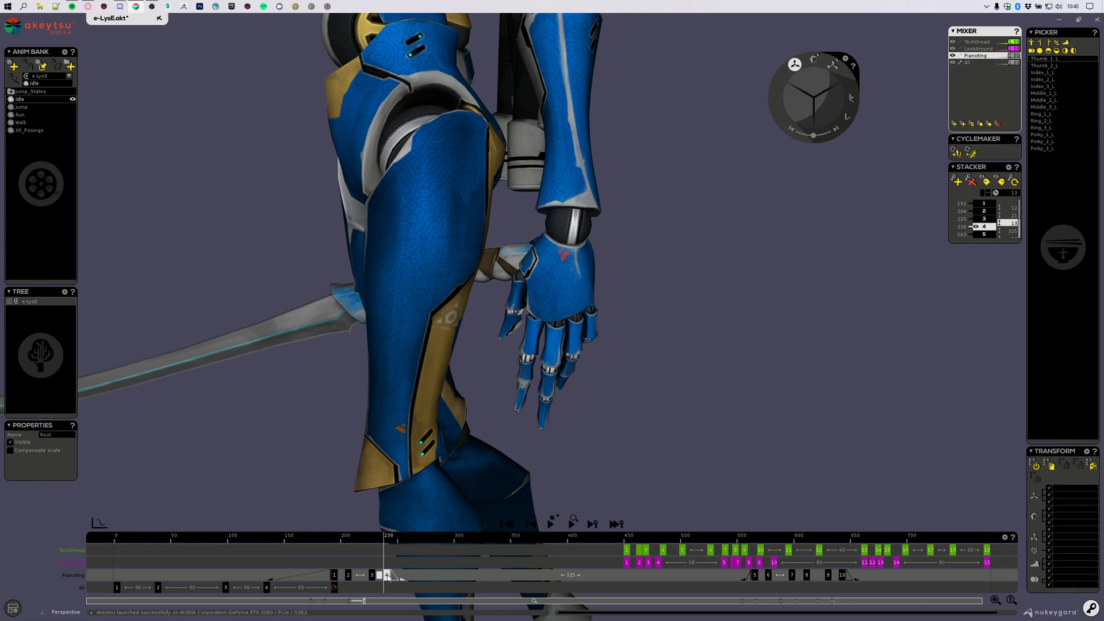
pyautogui.rightClick(335, 575)
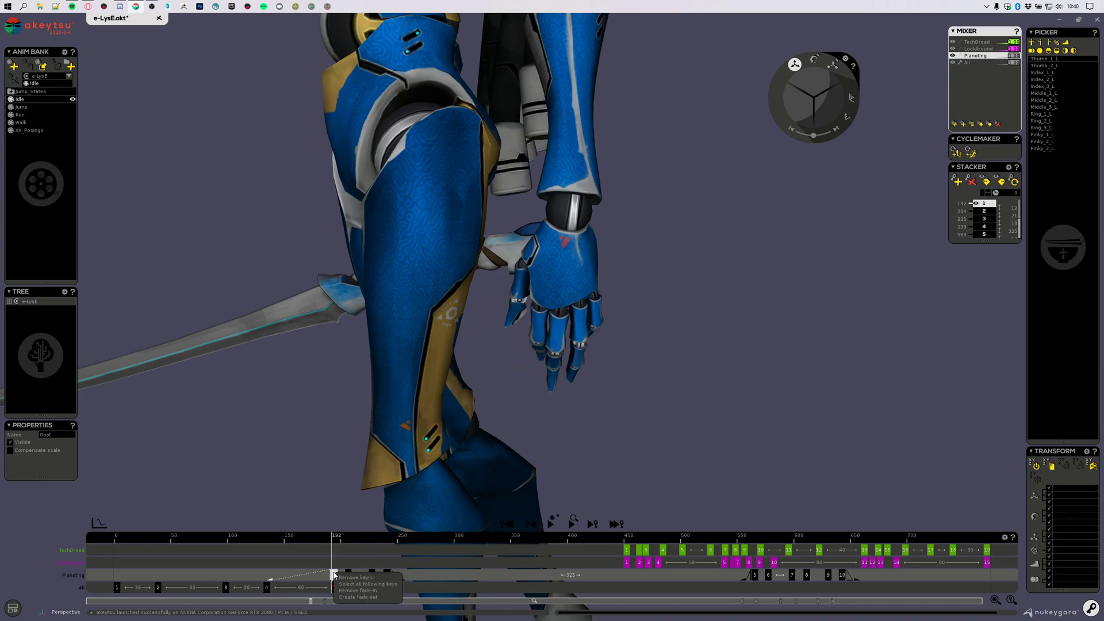
pyautogui.click(358, 597)
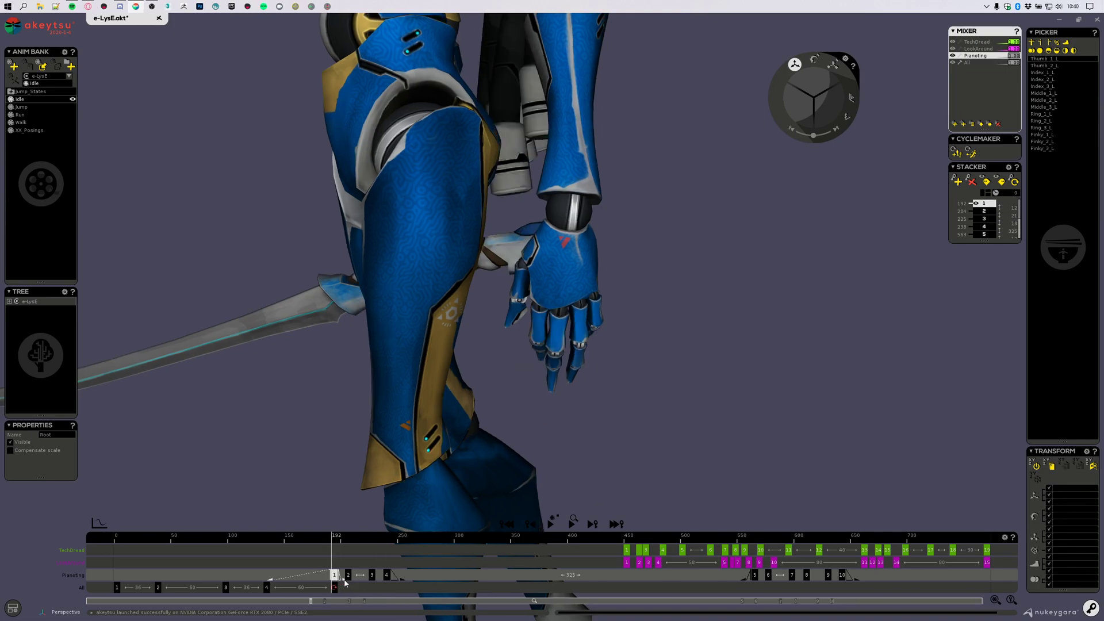
pyautogui.moveTo(337, 581); pyautogui.dragTo(307, 583)
pyautogui.click(251, 544)
pyautogui.moveTo(251, 545); pyautogui.dragTo(372, 541)
pyautogui.click(349, 575)
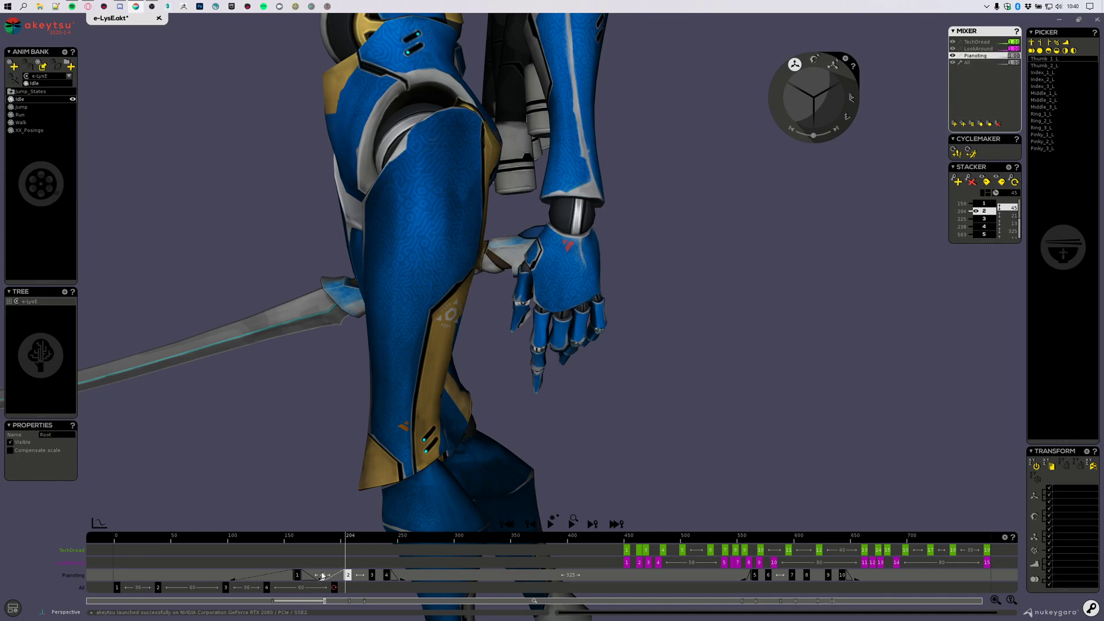
pyautogui.moveTo(323, 584); pyautogui.dragTo(394, 560)
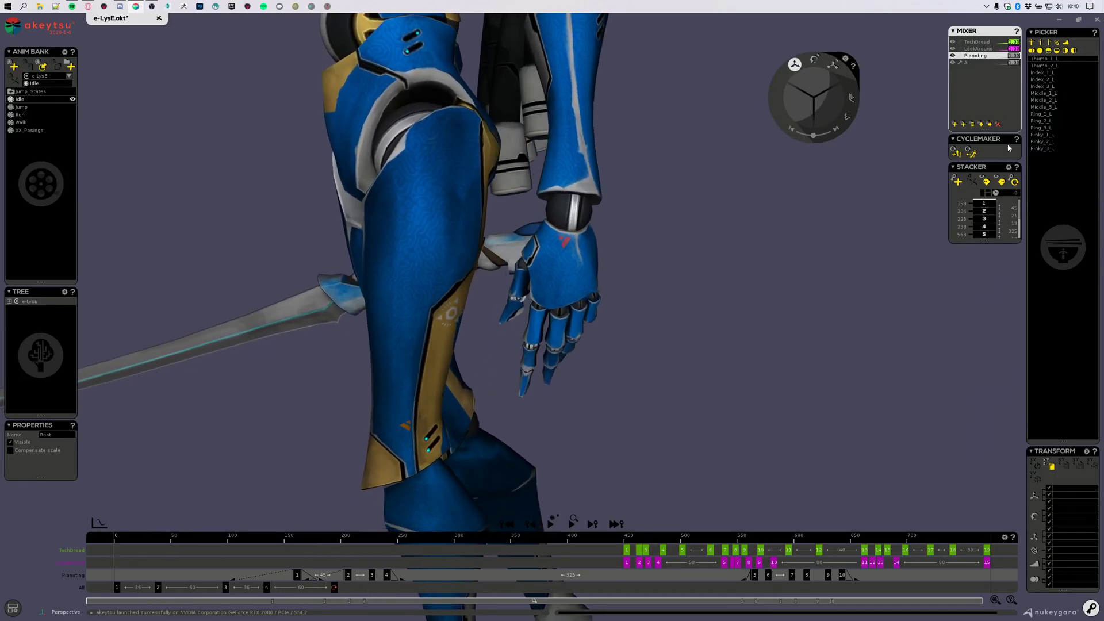
# - Select keys 1 to 4 of the All layer and enlarge the Stacker's key list
pyautogui.click(973, 63)
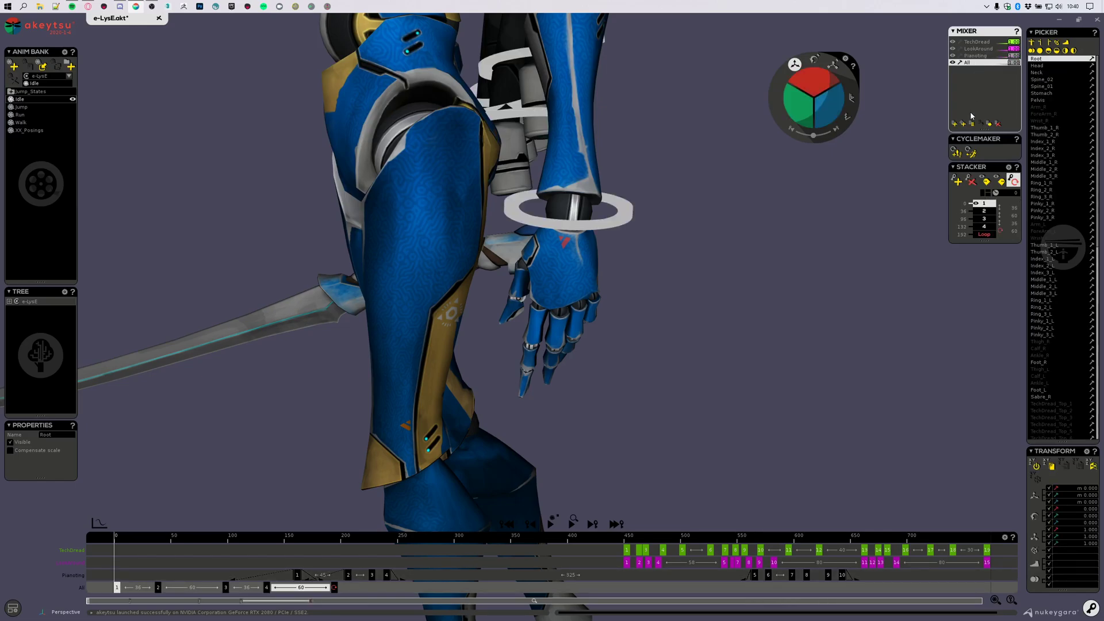
pyautogui.click(986, 227)
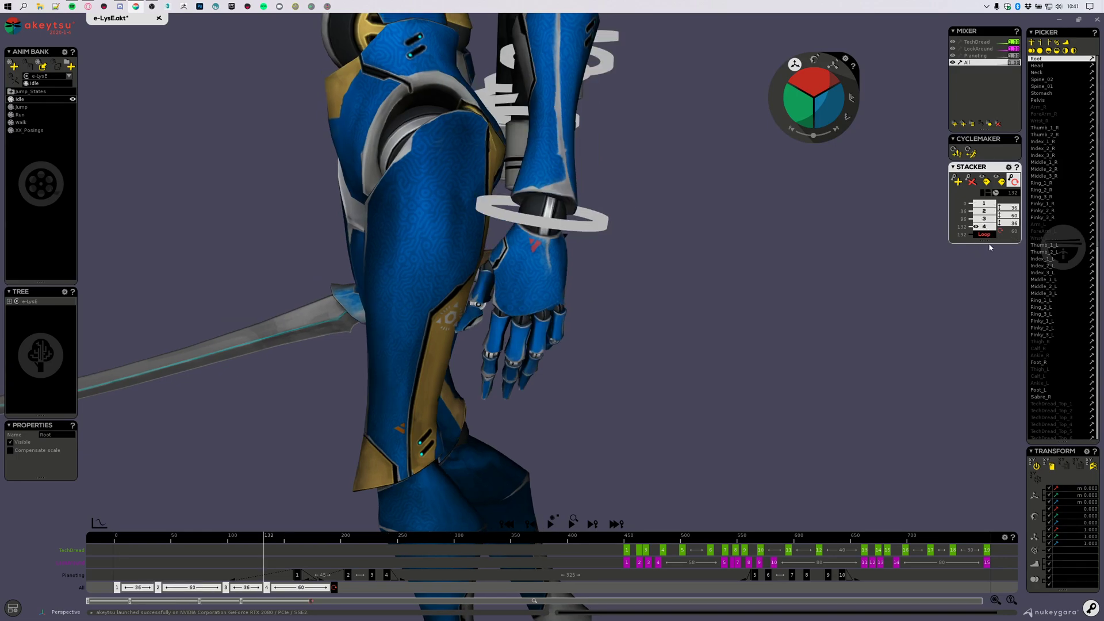
pyautogui.moveTo(984, 243); pyautogui.dragTo(993, 429)
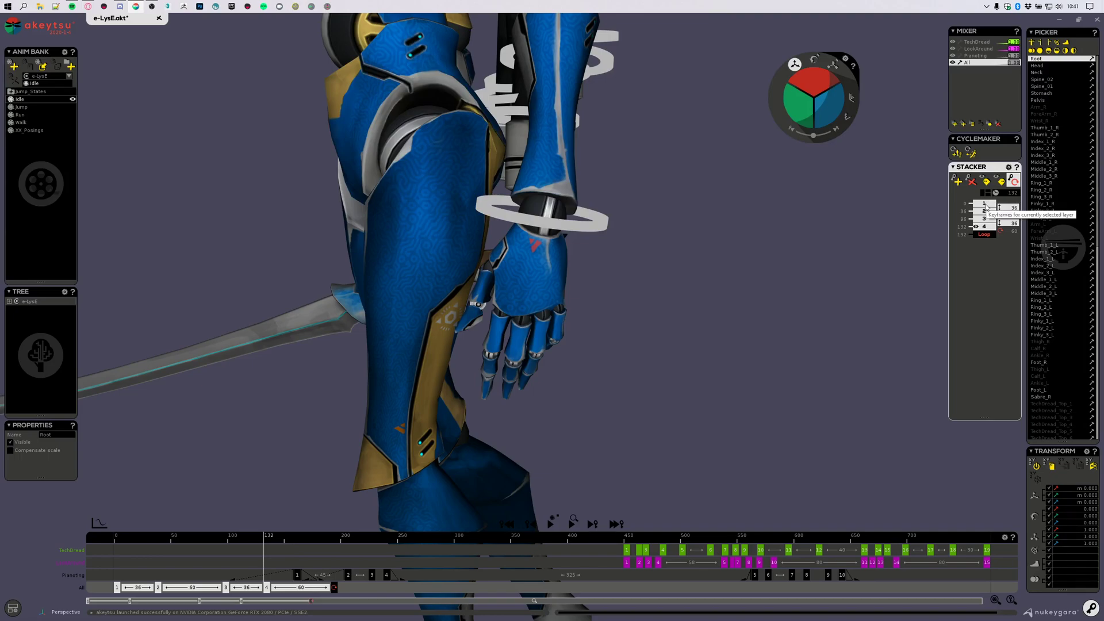
# - Duplicate keys 1 to 4 between key 4 and the loop key, and undo the duplication
pyautogui.moveTo(986, 204)
pyautogui.mouseDown()
pyautogui.moveTo(990, 226)
pyautogui.moveTo(970, 208)
pyautogui.mouseUp()
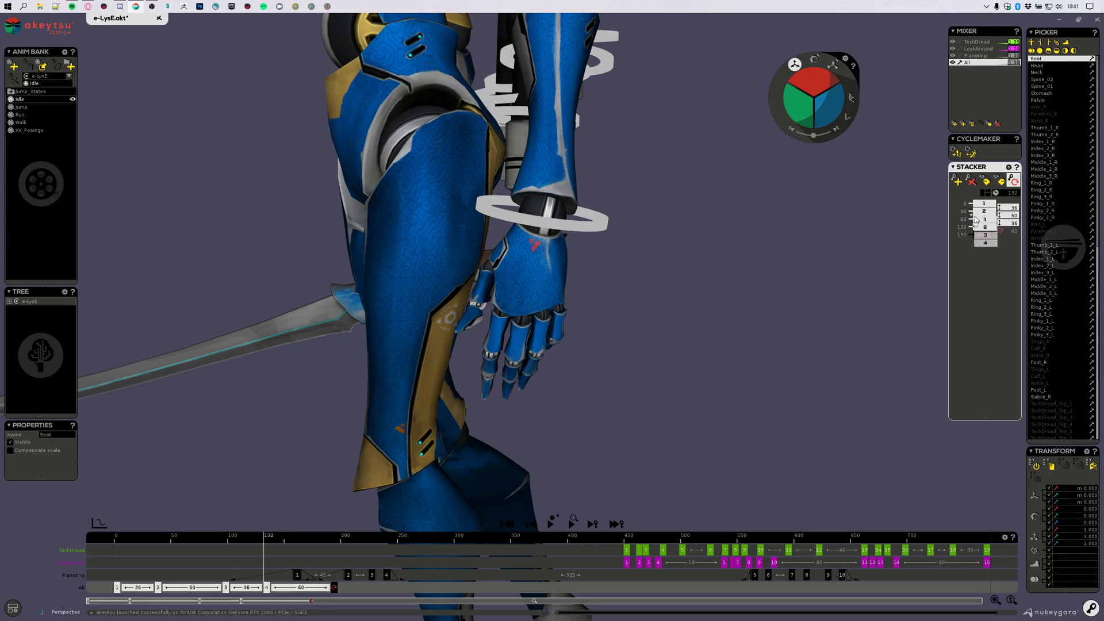
pyautogui.click(977, 228)
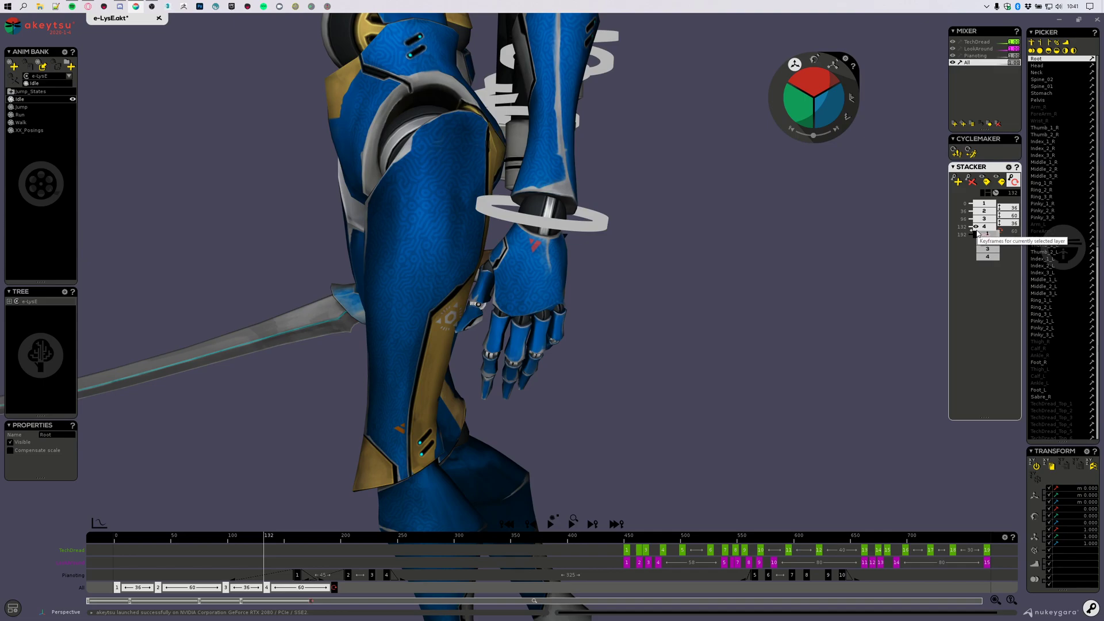
pyautogui.click(977, 233)
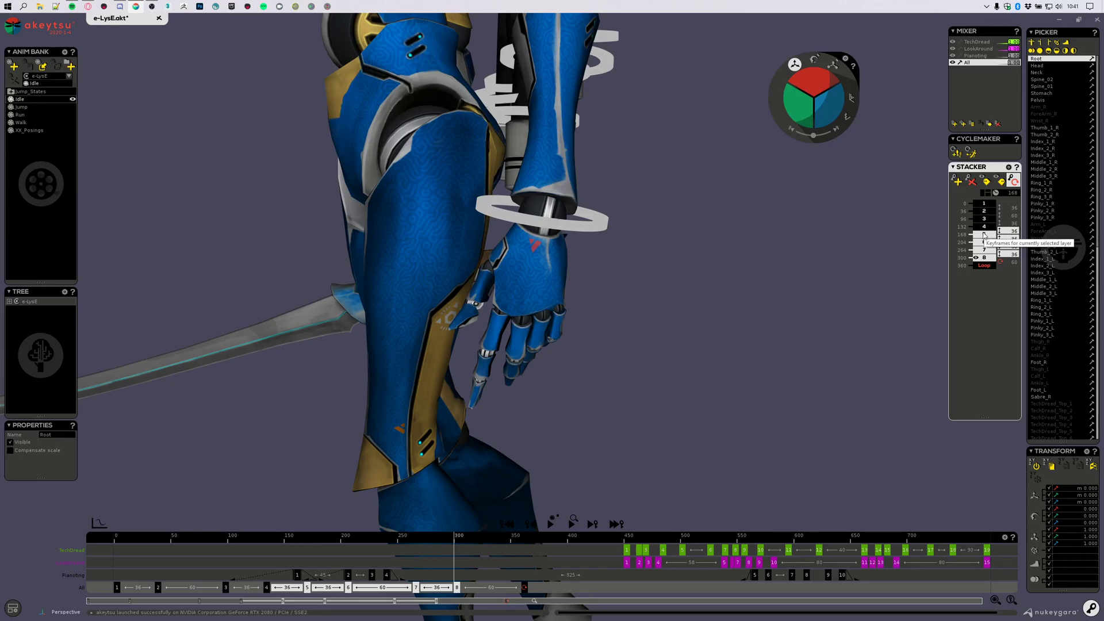
pyautogui.hotkey('ctrl', 'z')
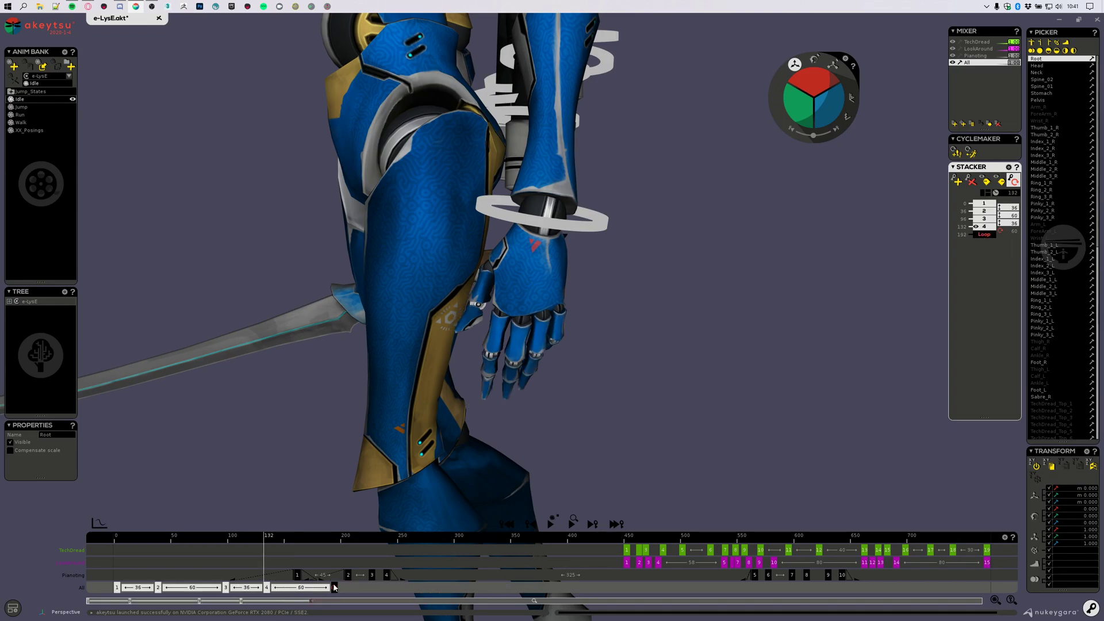
# - Try to duplicate keys 1 to 4 of the All layer together with the loop key
pyautogui.click(990, 235)
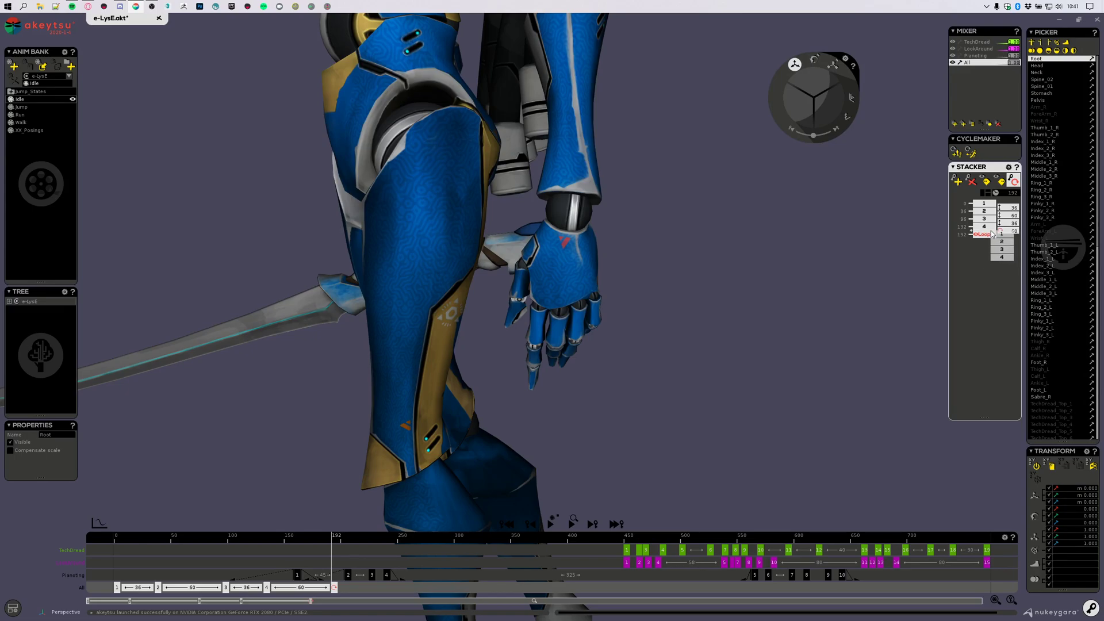
pyautogui.click(992, 235)
pyautogui.click(992, 234)
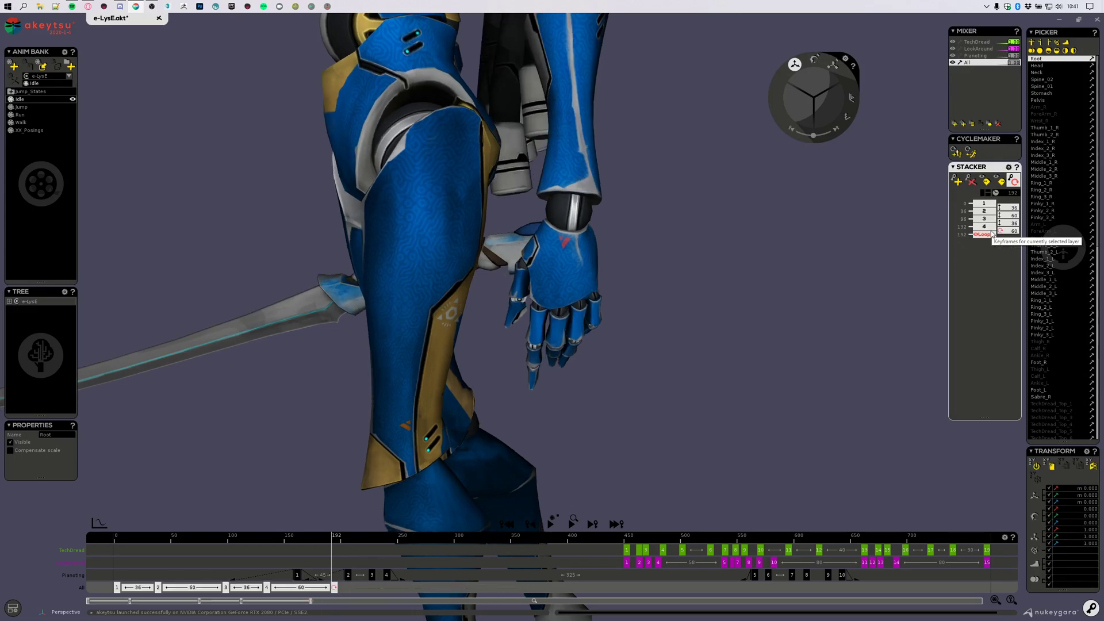
# - Select only keys 1 to 4 of the All layer and insert a copy of them before the loop key
pyautogui.click(986, 203)
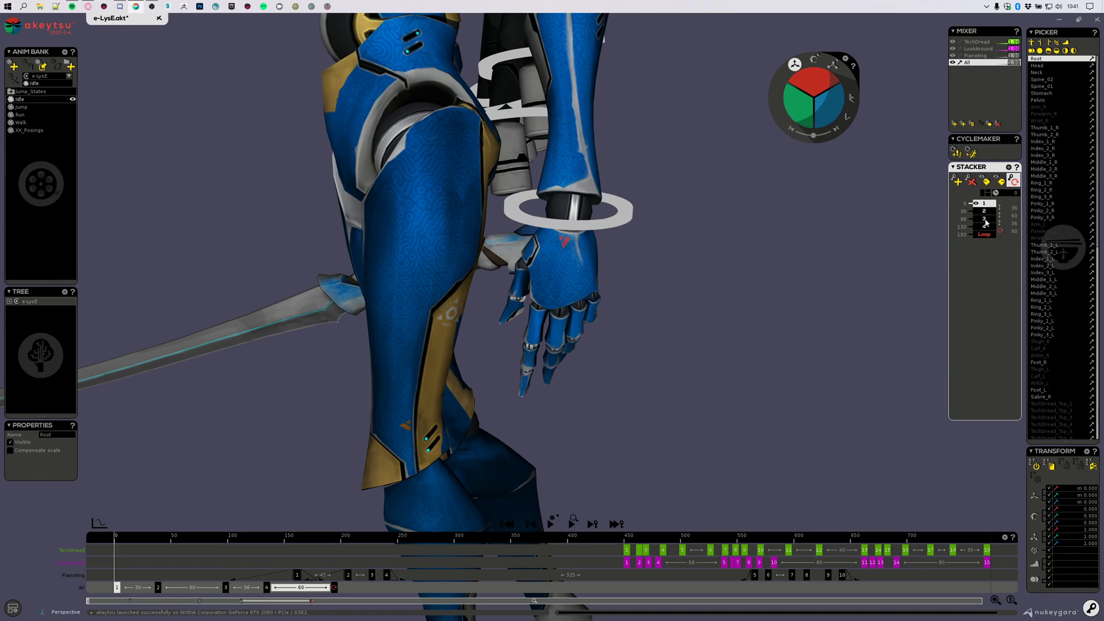
pyautogui.keyDown('shift'); pyautogui.click(986, 227); pyautogui.keyUp('shift')
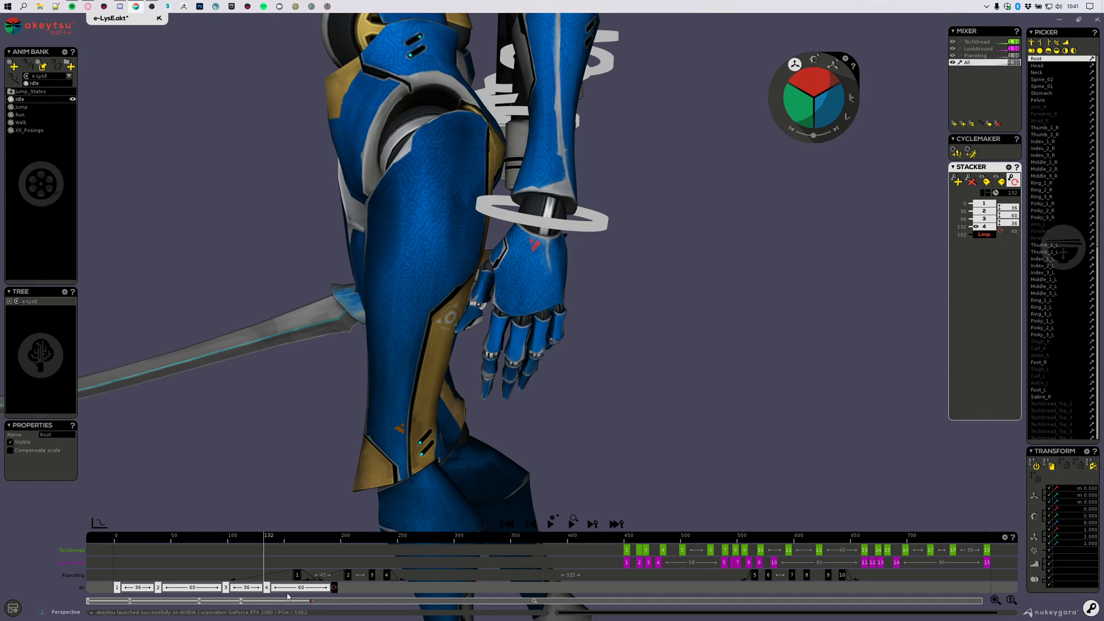
pyautogui.moveTo(986, 203)
pyautogui.mouseDown()
pyautogui.moveTo(993, 238)
pyautogui.moveTo(992, 228)
pyautogui.mouseUp()
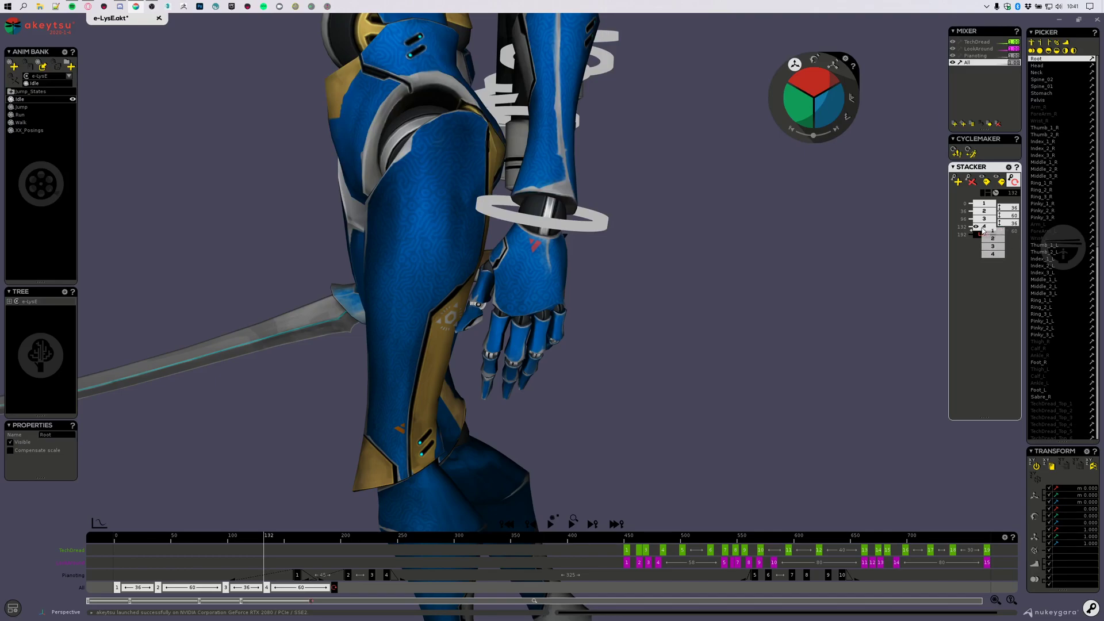
pyautogui.click(988, 233)
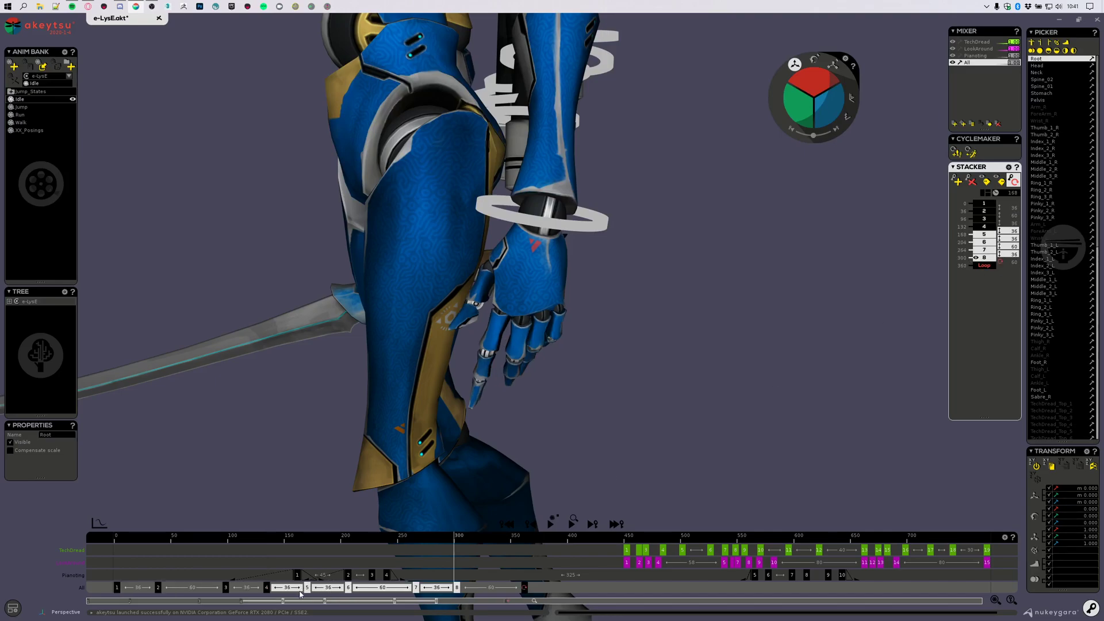
# - Set the timing between keys 4 and 5 of the All layer to 60 frames
pyautogui.click(301, 592)
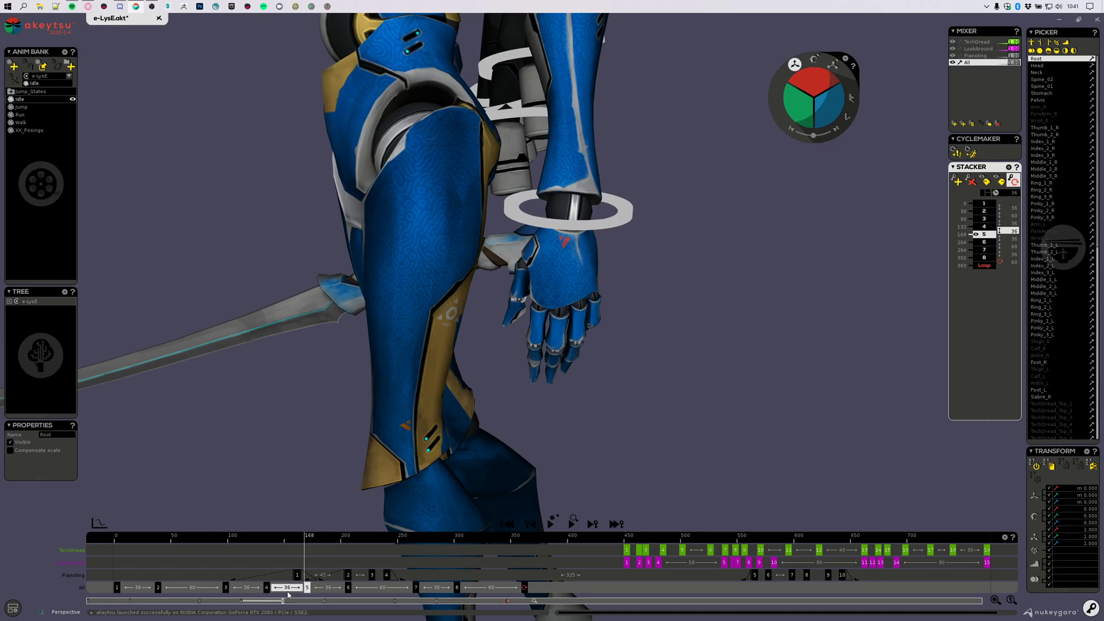
pyautogui.doubleClick(1011, 232)
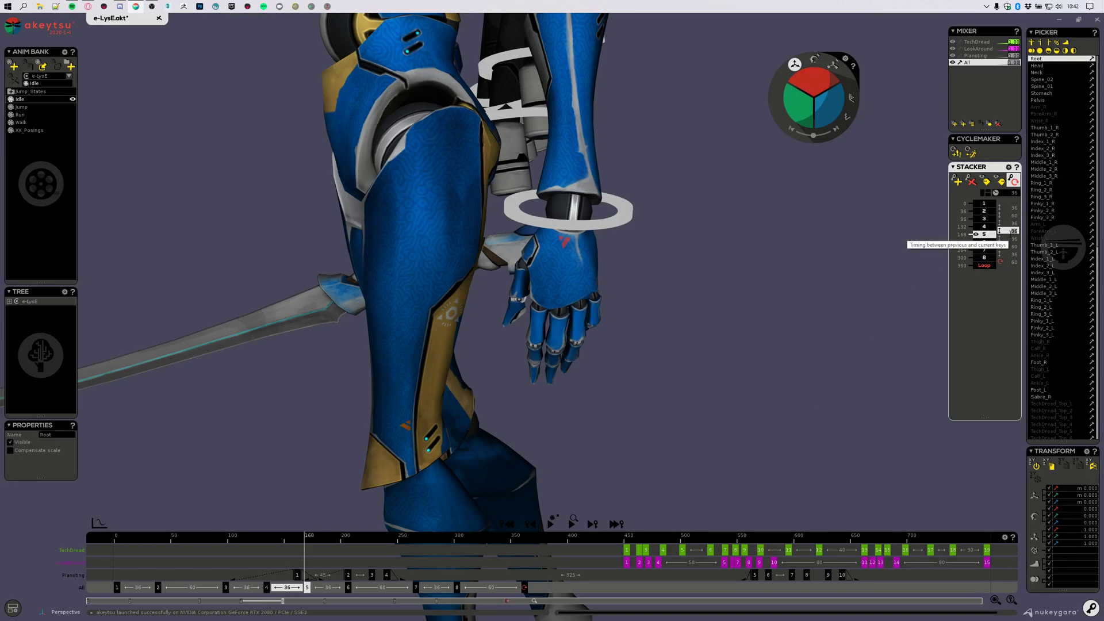
pyautogui.write('60')
pyautogui.press('Return')
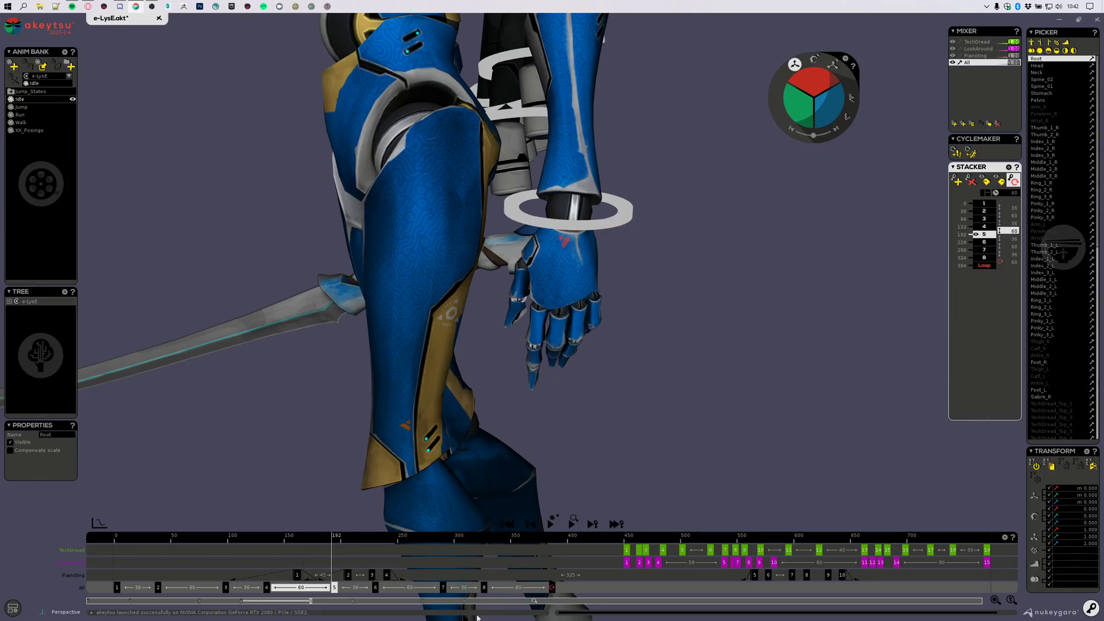
# - Duplicate keys 5 to 8 of the All layer twice before the loop key, extending the layer to 16 keys
pyautogui.click(484, 588)
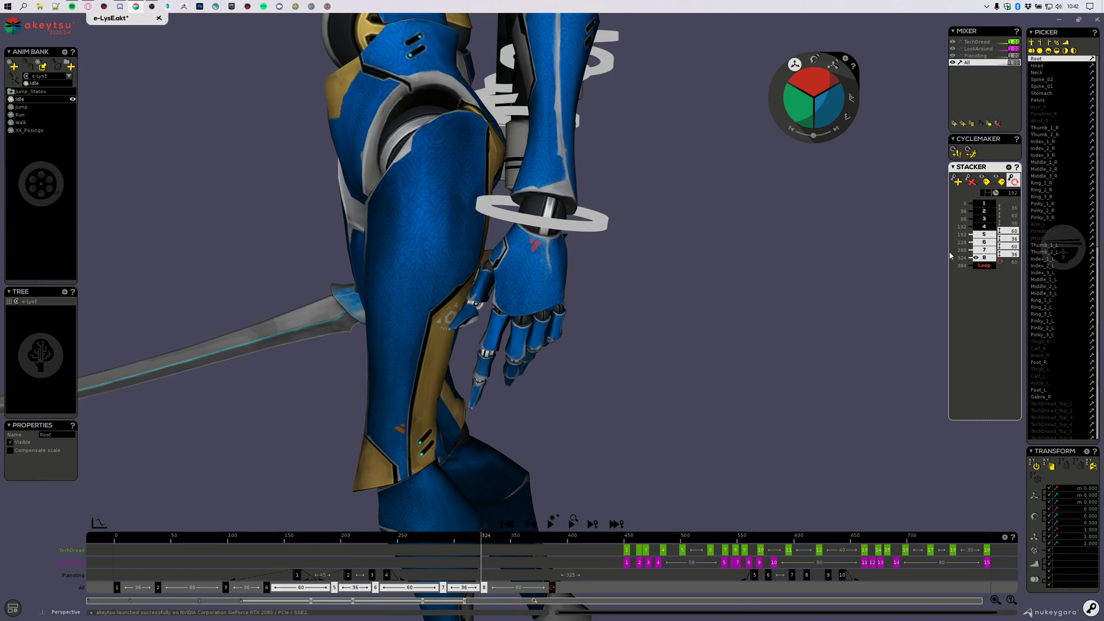
pyautogui.moveTo(987, 237); pyautogui.dragTo(991, 260)
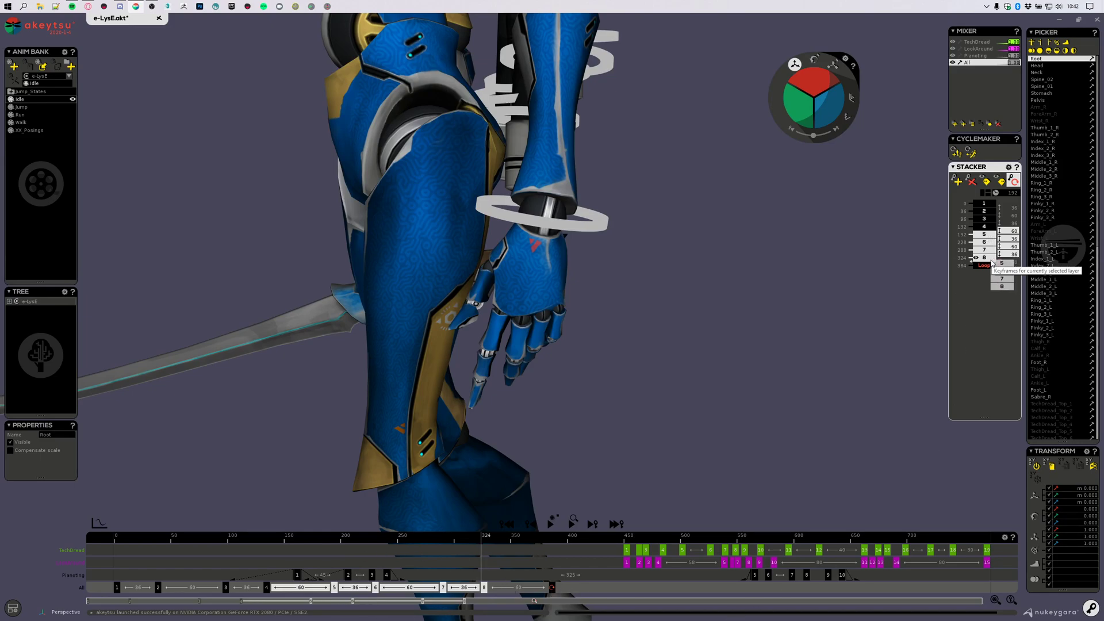
pyautogui.click(992, 264)
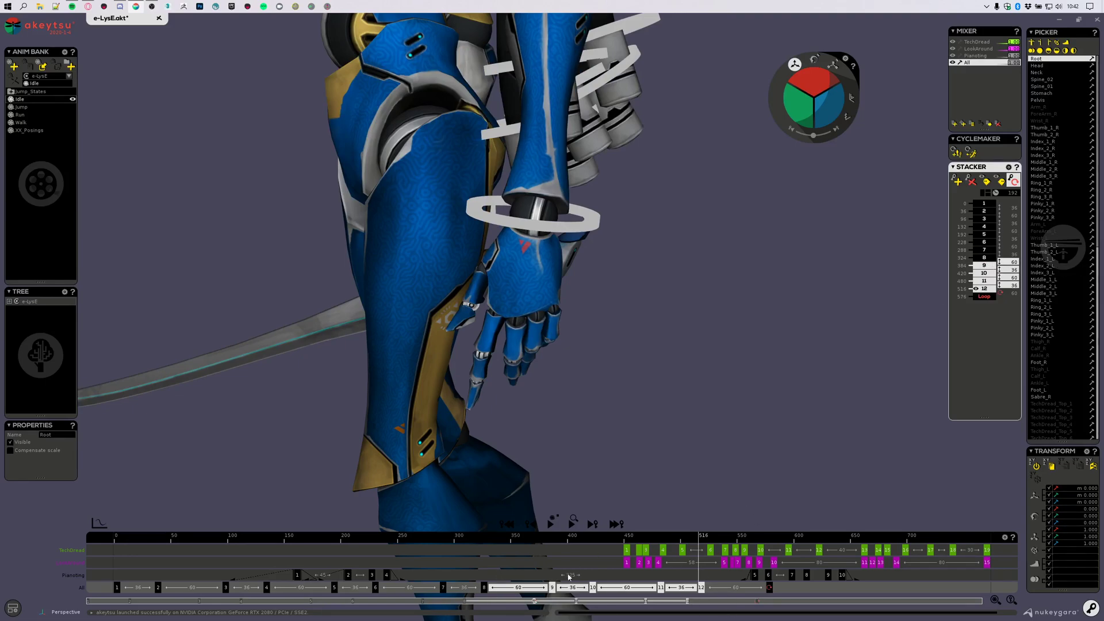
pyautogui.hotkey('ctrl', 'v')
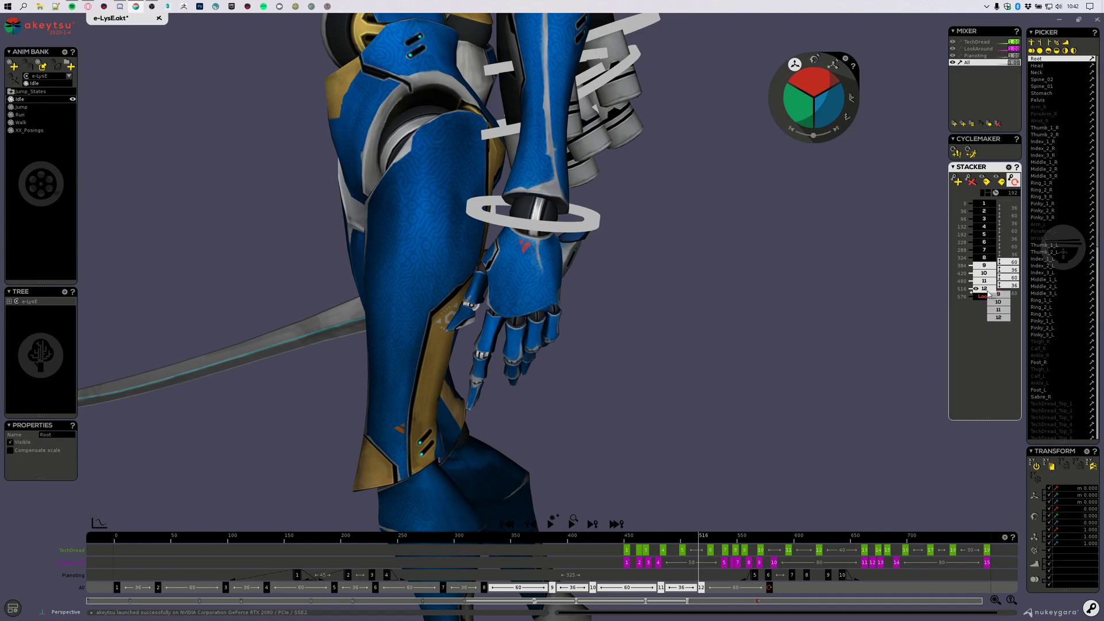
# - Play the extended idle animation from frame 0 and scrub through it to frame 427 with the whole character in view
pyautogui.click(117, 590)
pyautogui.press('space')
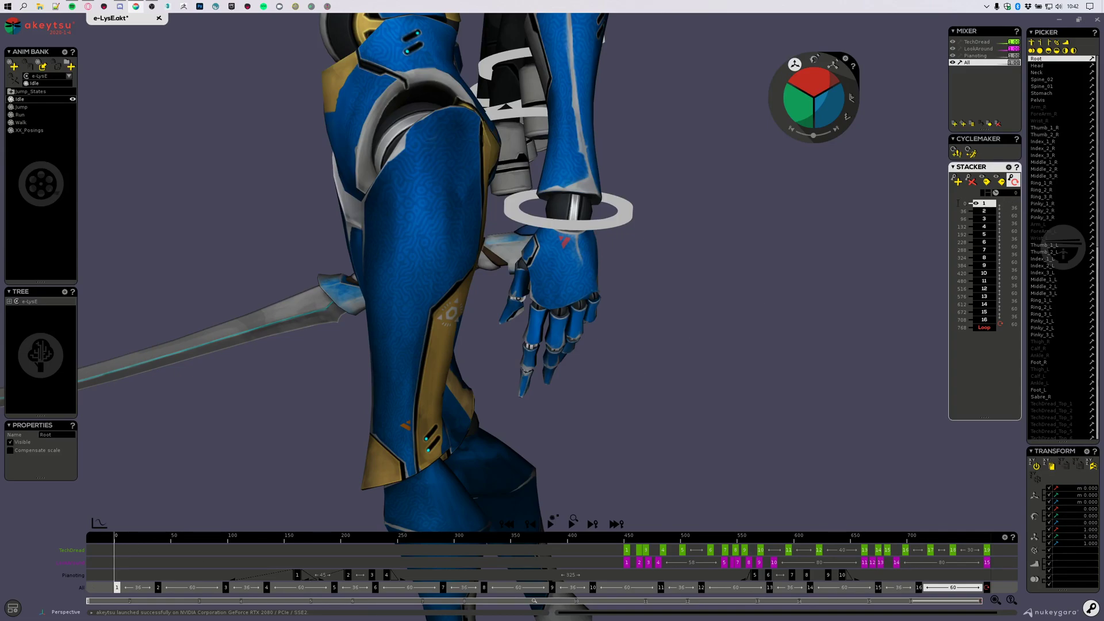
pyautogui.click(987, 212)
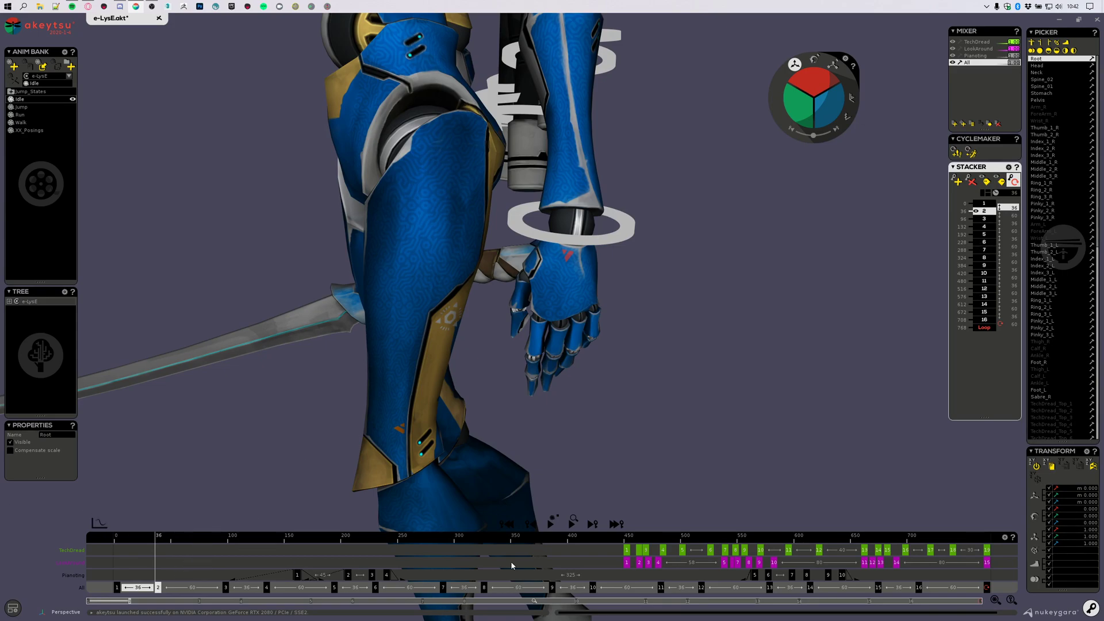
pyautogui.moveTo(165, 539); pyautogui.dragTo(106, 513)
pyautogui.scroll(-6, 599, 431)
pyautogui.keyDown('alt'); pyautogui.moveTo(600, 432); pyautogui.dragTo(613, 447, button='middle'); pyautogui.keyUp('alt')
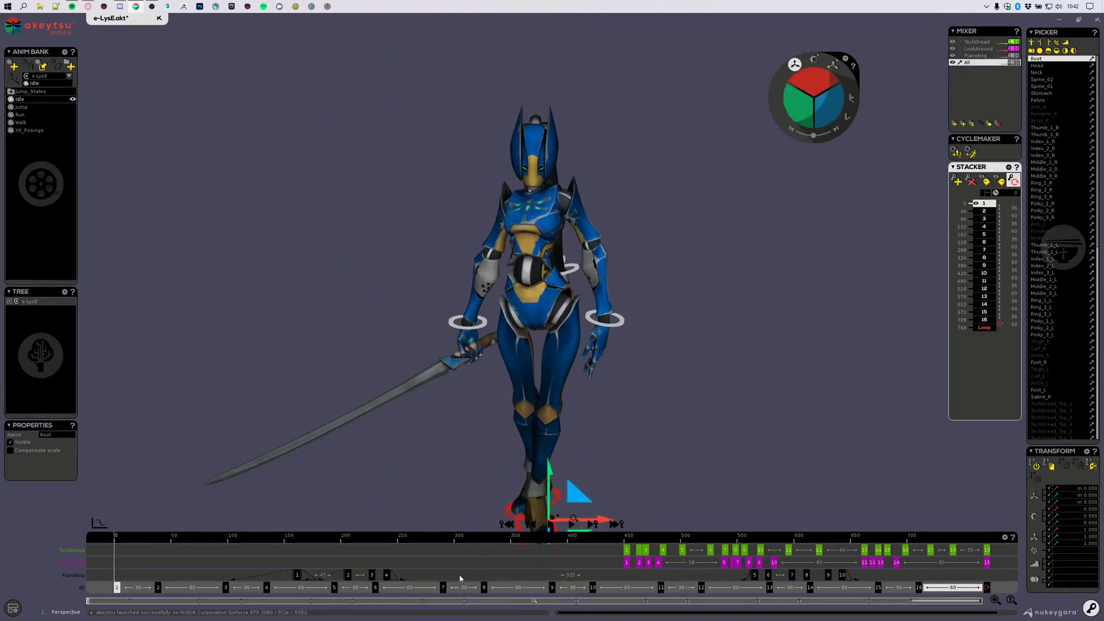
pyautogui.moveTo(136, 539); pyautogui.dragTo(598, 545)
pyautogui.keyDown('alt'); pyautogui.moveTo(656, 469); pyautogui.dragTo(655, 426, button='middle'); pyautogui.keyUp('alt')
pyautogui.keyDown('alt'); pyautogui.moveTo(655, 426); pyautogui.dragTo(670, 431); pyautogui.keyUp('alt')
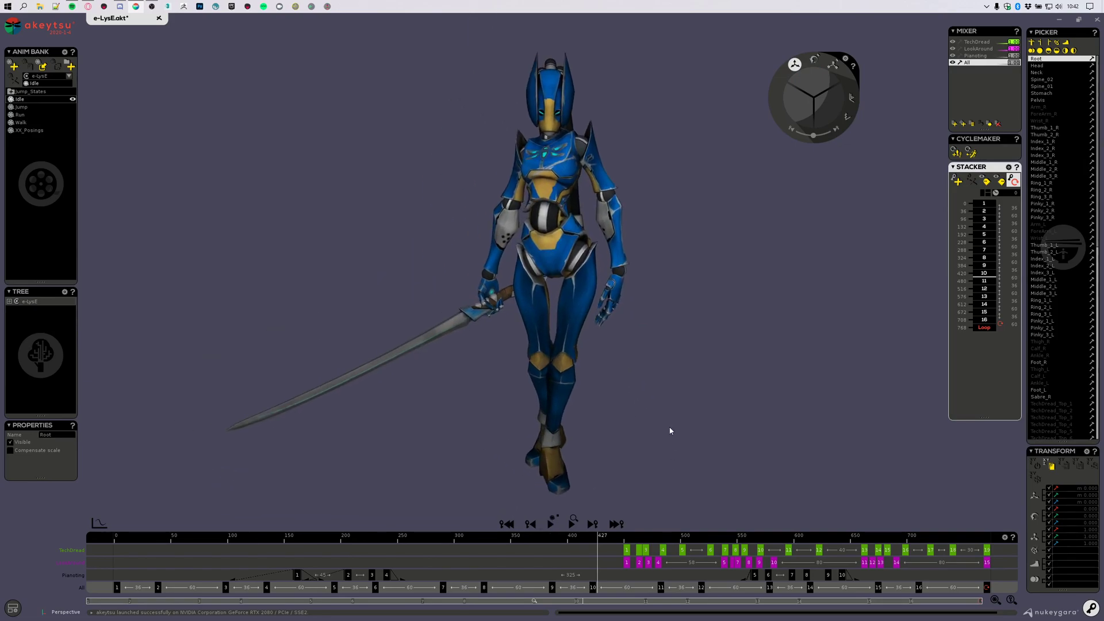